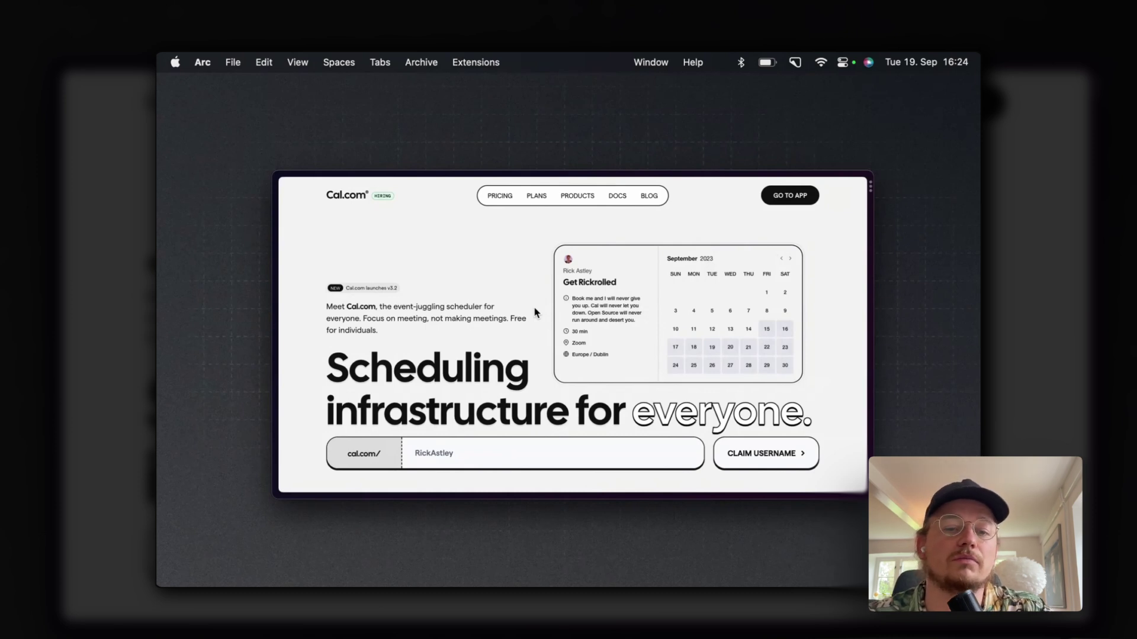
# Copy the 15-minute Cal.com booking link with the 'cal' Share Meeting Link command
pyautogui.hotkey('alt', 'space')
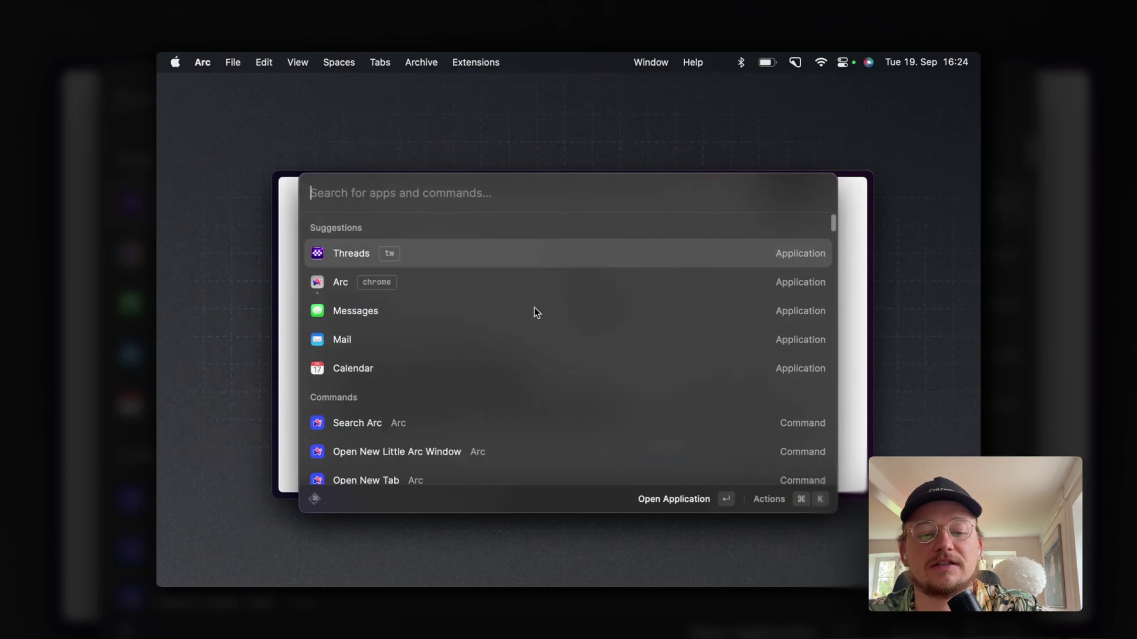
pyautogui.write('cal')
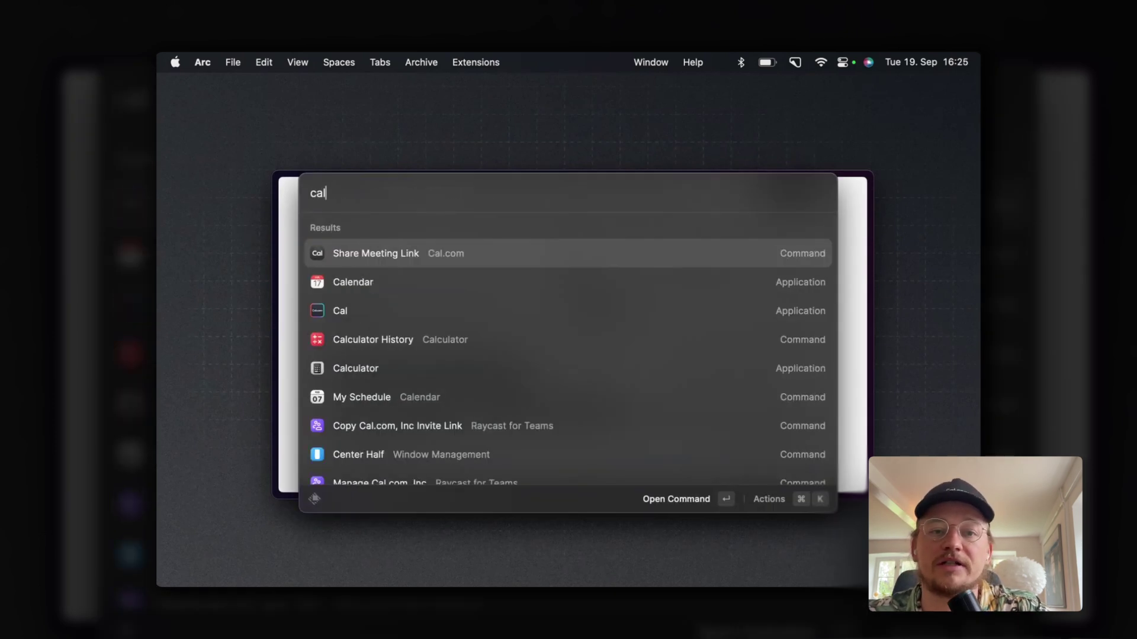
pyautogui.press('Return')
pyautogui.press('Down')
pyautogui.press('Down')
pyautogui.press('Down')
pyautogui.press('Down')
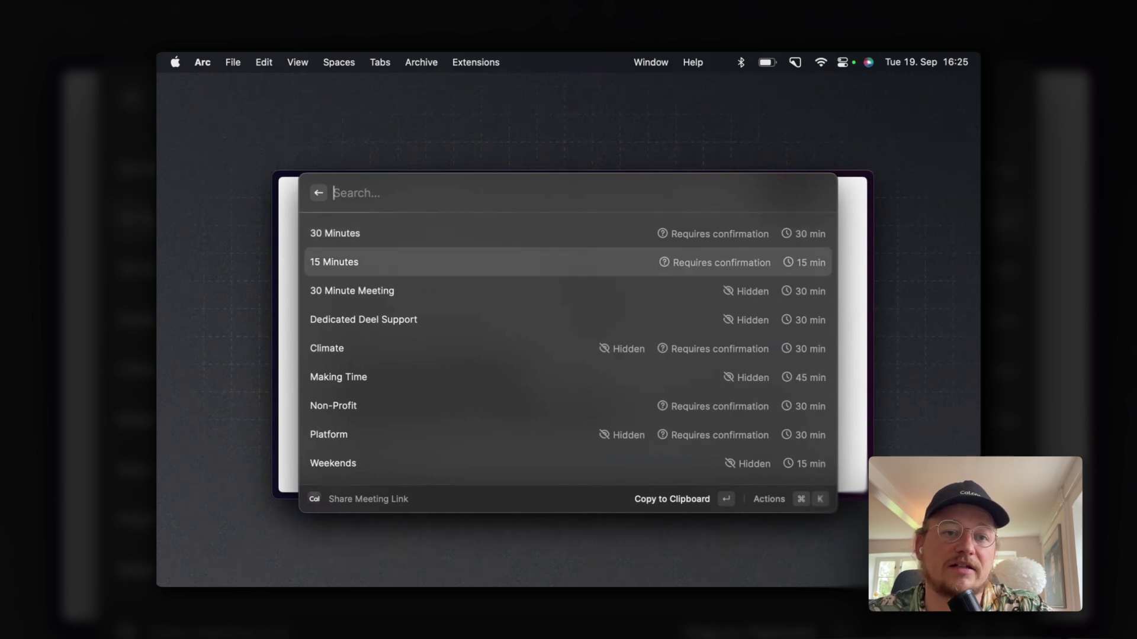
pyautogui.press('Up')
pyautogui.press('Up')
pyautogui.press('Up')
pyautogui.press('Down')
pyautogui.press('Down')
pyautogui.press('Down')
pyautogui.press('Down')
pyautogui.press('Down')
pyautogui.press('Up')
pyautogui.press('Up')
pyautogui.press('Up')
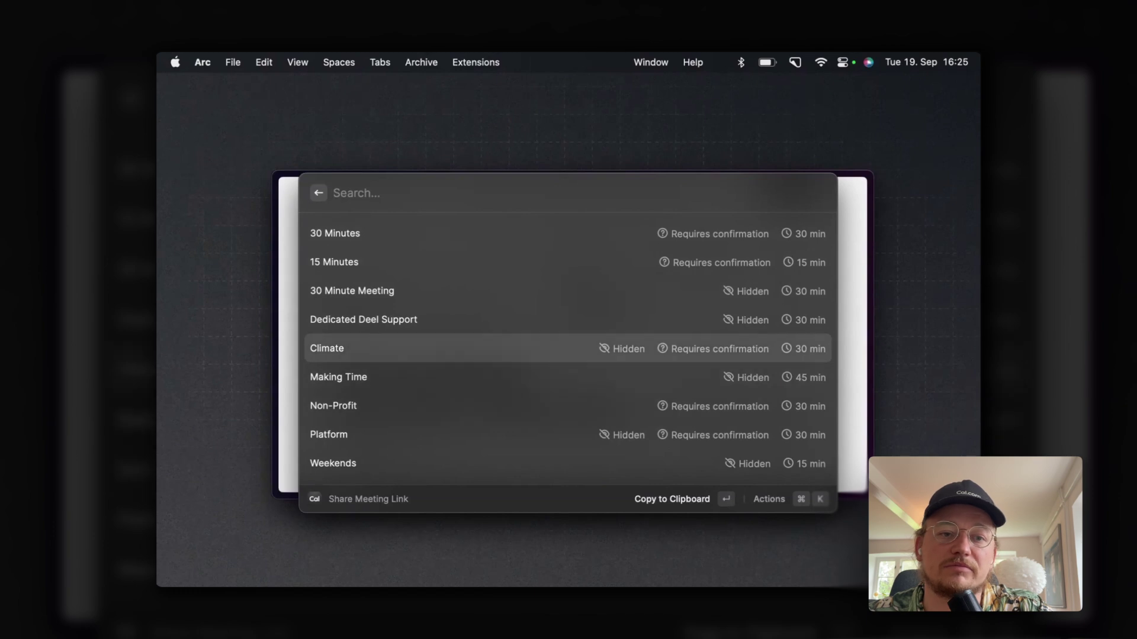
pyautogui.press('Down')
pyautogui.press('Down')
pyautogui.press('Down')
pyautogui.press('Up')
pyautogui.press('Up')
pyautogui.press('Up')
pyautogui.press('Up')
pyautogui.press('Up')
pyautogui.press('Up')
pyautogui.press('Up')
pyautogui.press('Return')
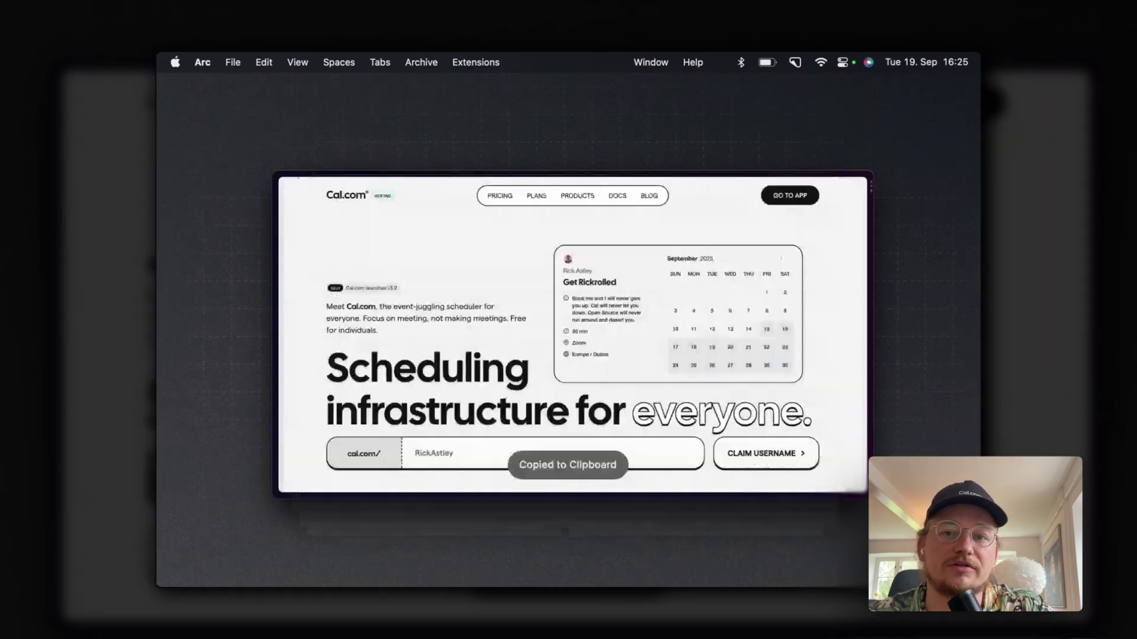
# Paste the copied booking link into the Raycast search to verify it, then clear it
pyautogui.hotkey('alt', 'space')
pyautogui.press('super+v')
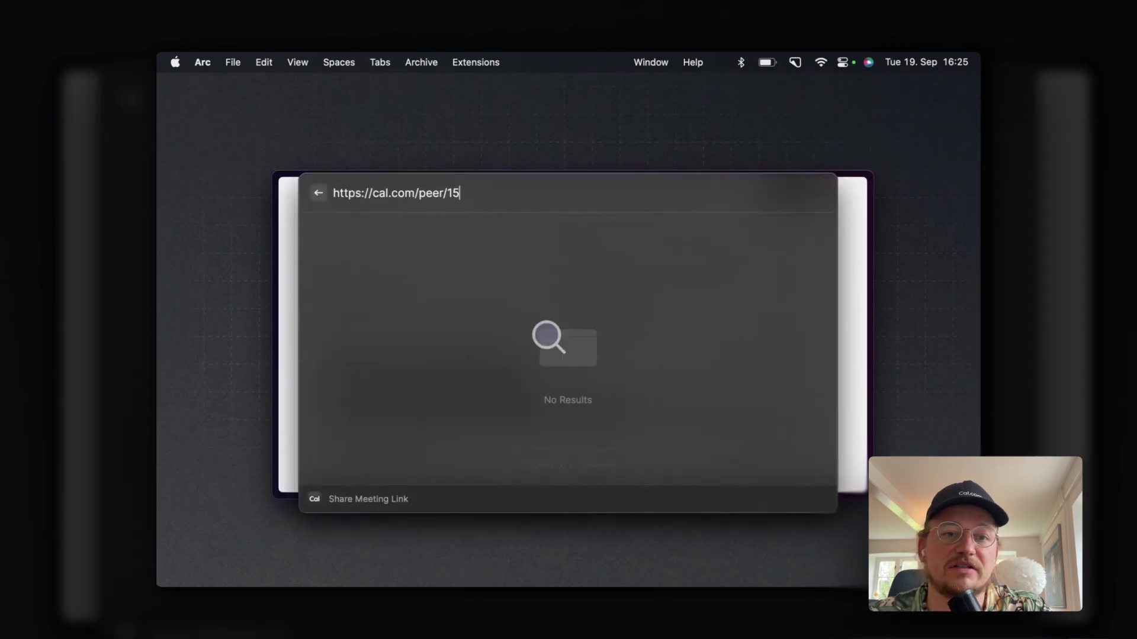
pyautogui.press('BackSpace')
pyautogui.press('BackSpace')
pyautogui.press('super+v')
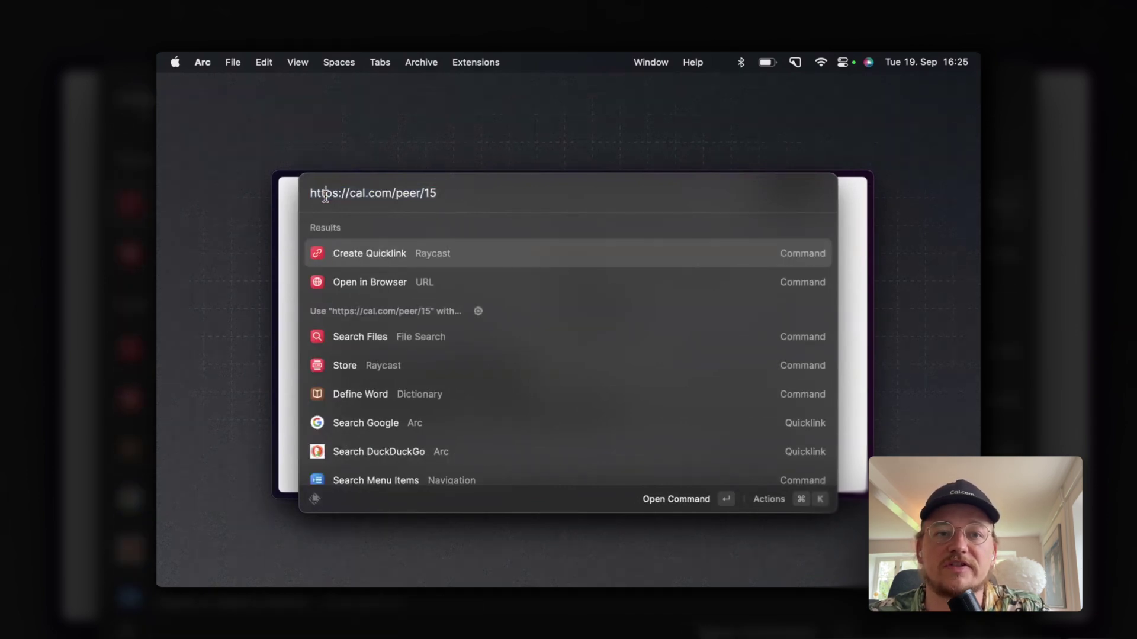
pyautogui.press('BackSpace')
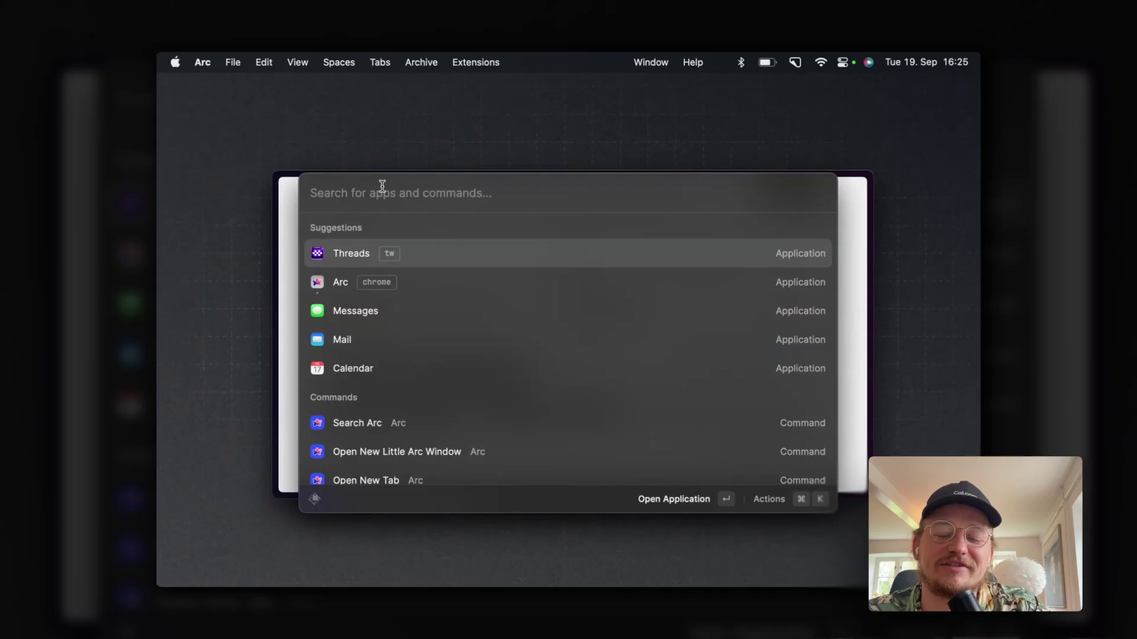
pyautogui.write('cal book')
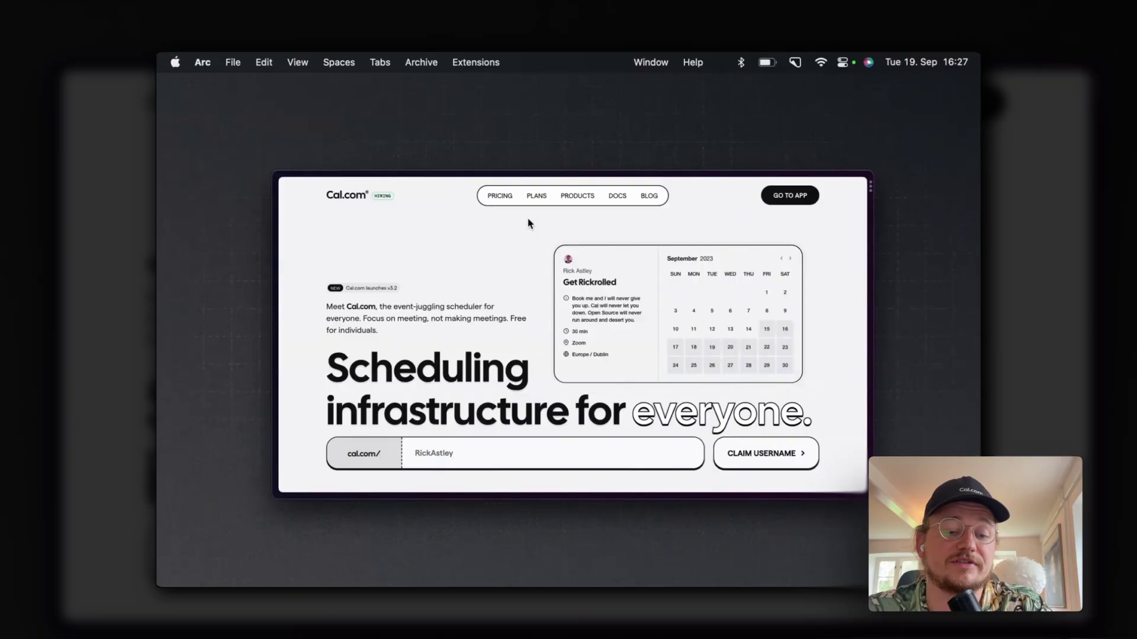
# Search 'chrome' in Raycast to reveal the Arc alias result, then clear the query
pyautogui.hotkey('alt', 'space')
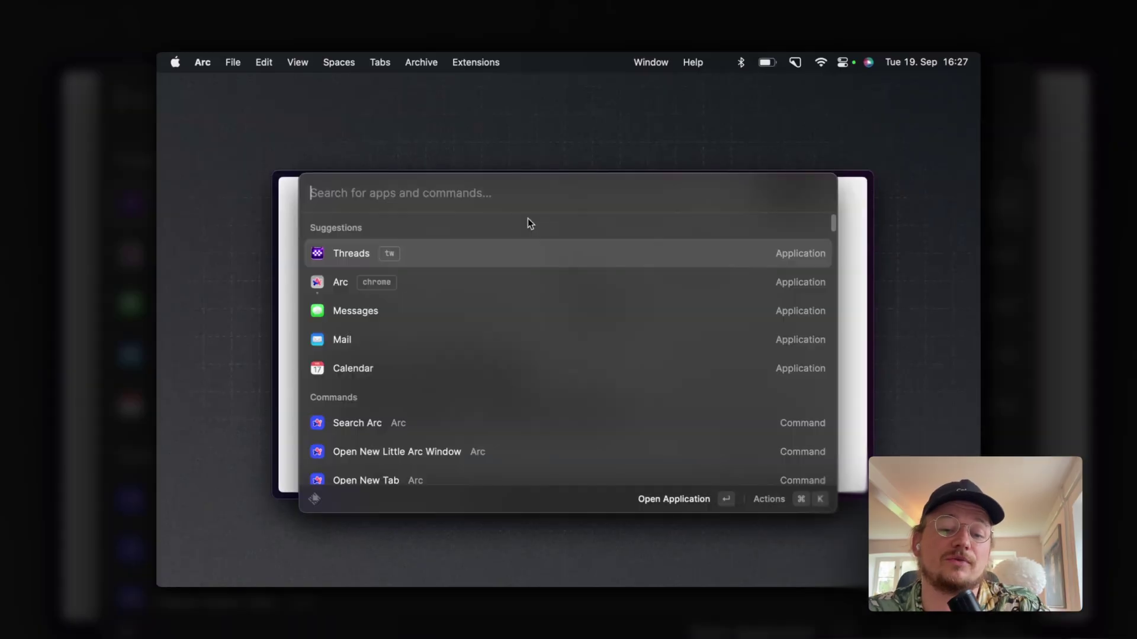
pyautogui.write('chrome')
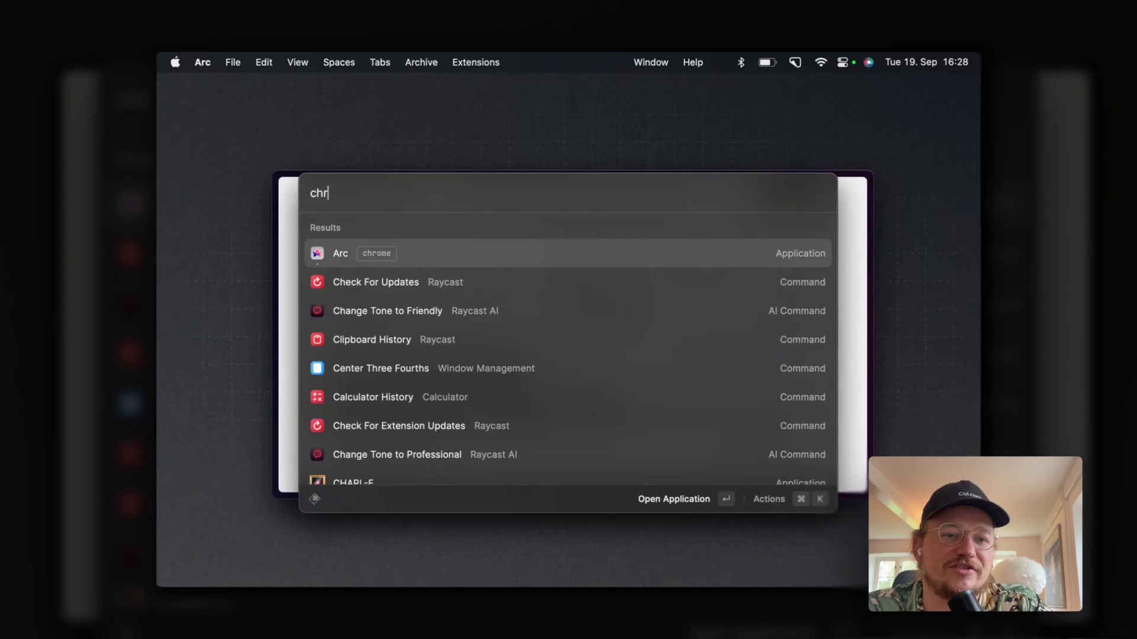
pyautogui.press('BackSpace')
pyautogui.press('BackSpace')
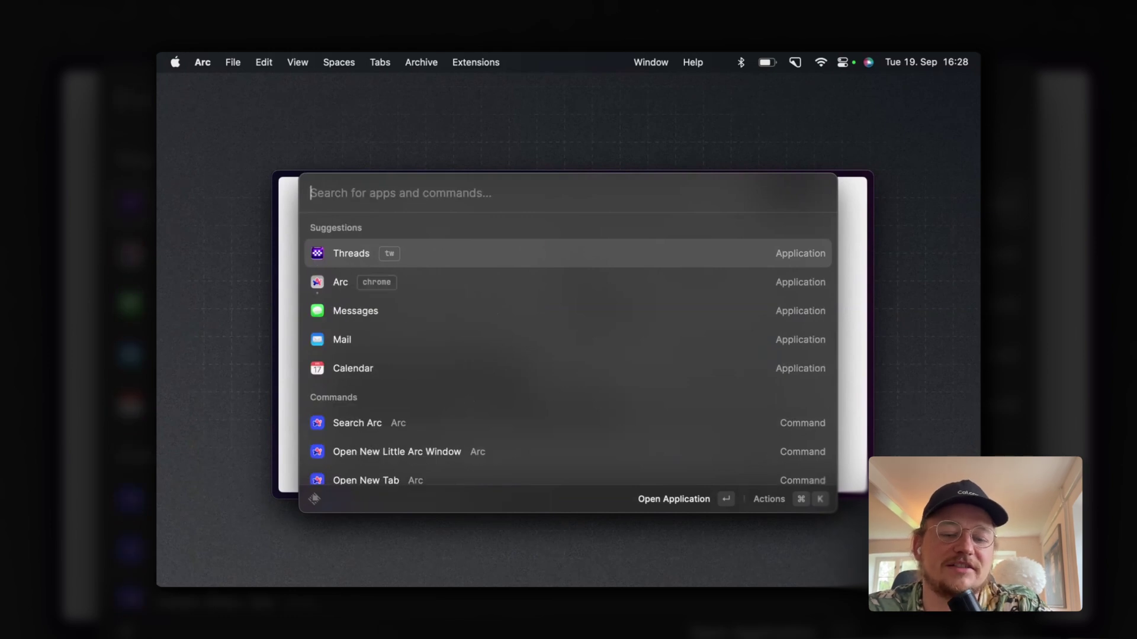
# Open Raycast Settings, check that Arc's alias is 'chrome', and close Settings
pyautogui.write('setting')
pyautogui.press('Return')
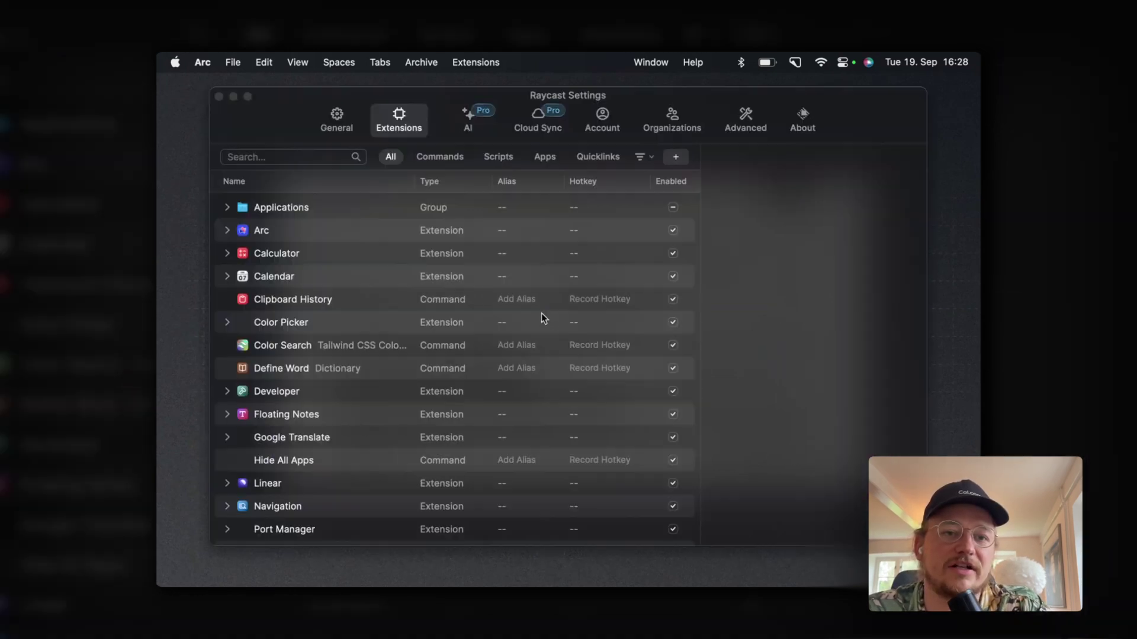
pyautogui.click(308, 232)
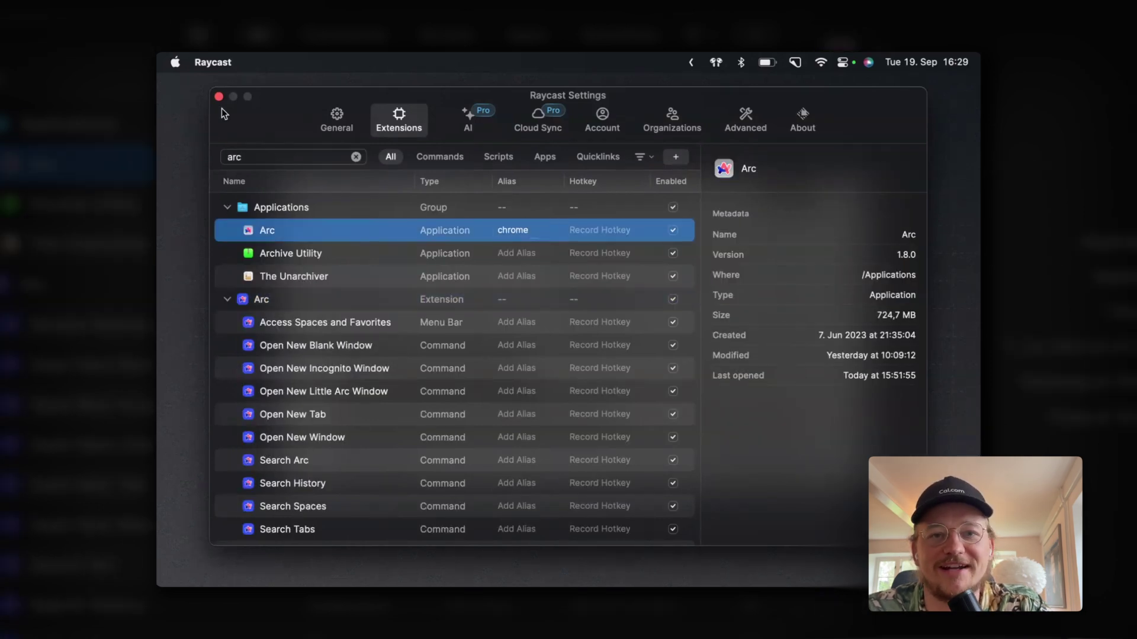
pyautogui.click(218, 96)
# Switch to Arc by running its 'chr' alias from Raycast
pyautogui.press('super+space')
pyautogui.write('chr')
pyautogui.press('Return')
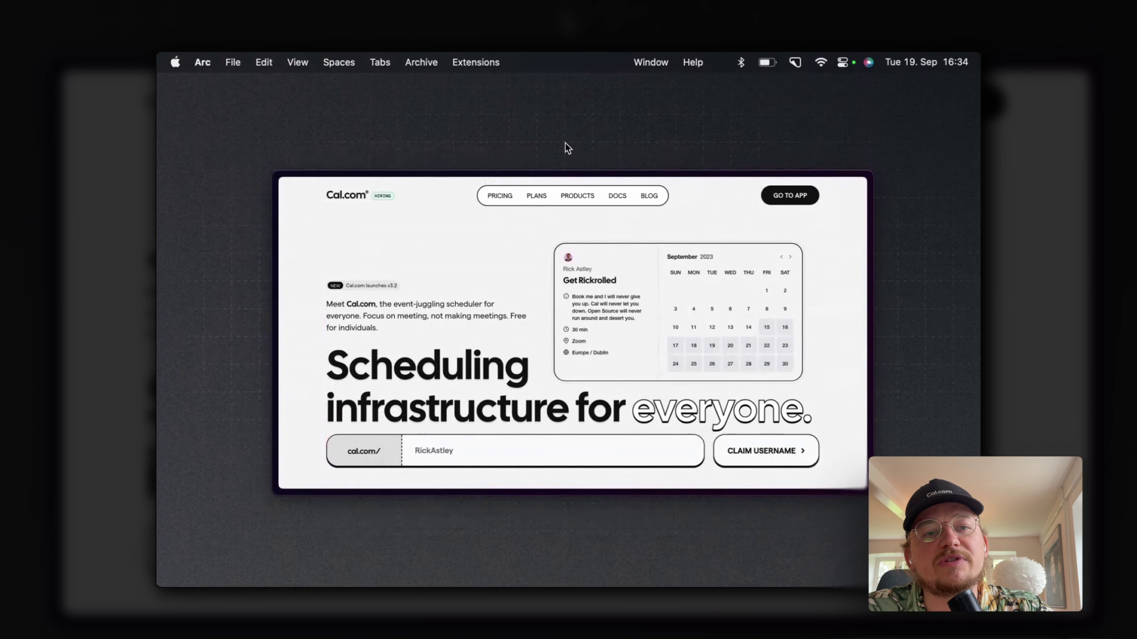
# Ask Raycast for the time in San Francisco (07:34 GMT-7), then query '25 euro in yen'
pyautogui.hotkey('alt', 'space')
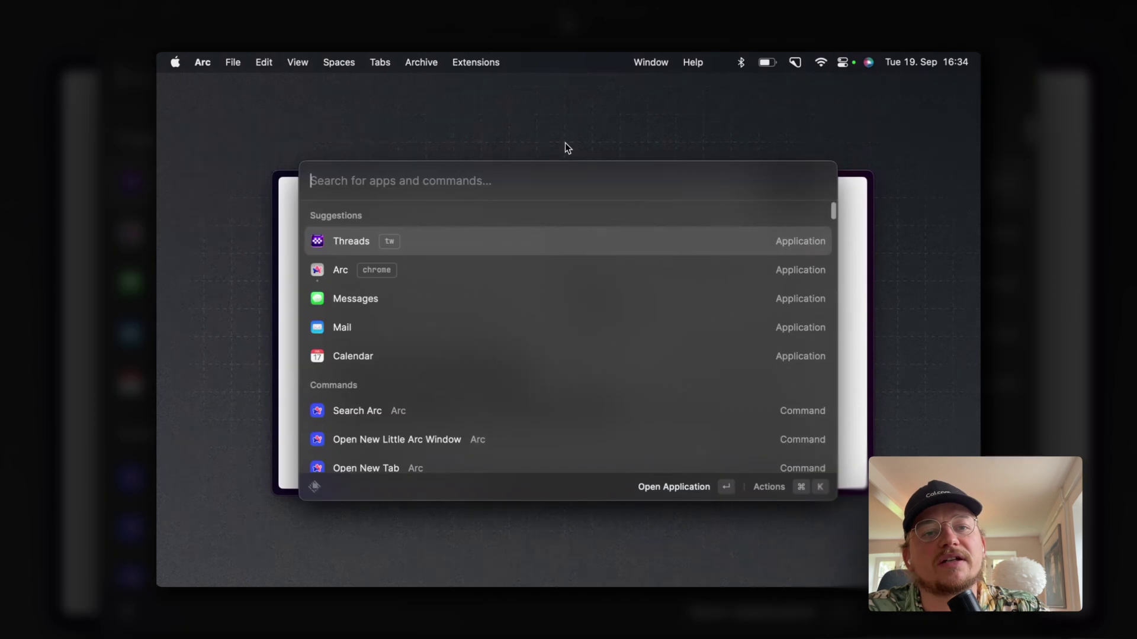
pyautogui.write('time in san fran')
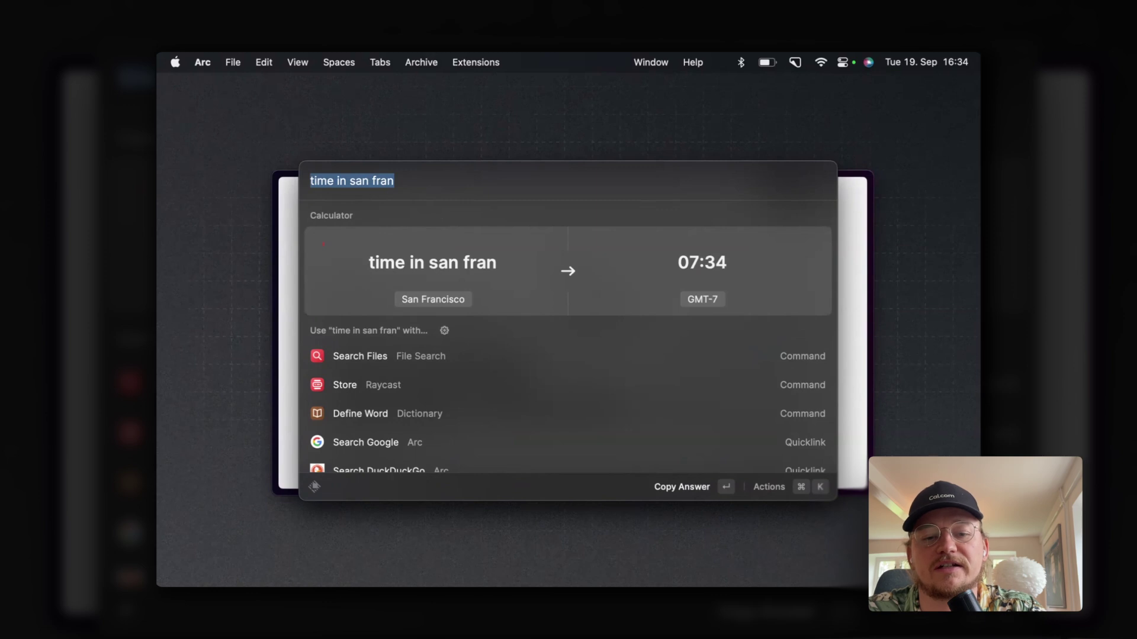
pyautogui.write('25 euro in yen')
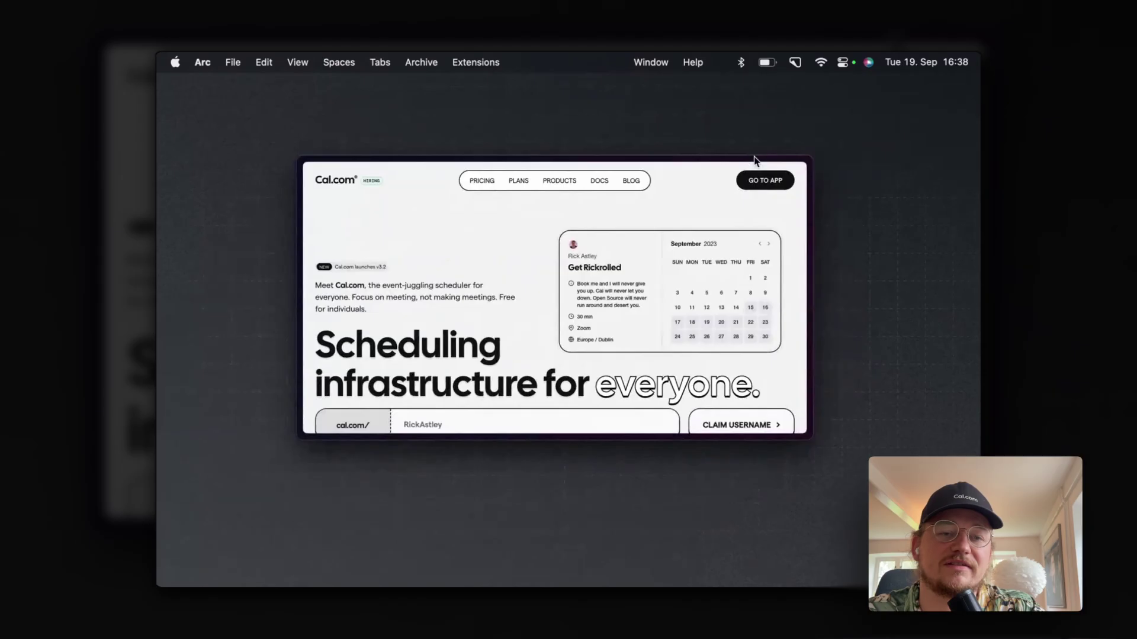
pyautogui.hotkey('alt', 'space')
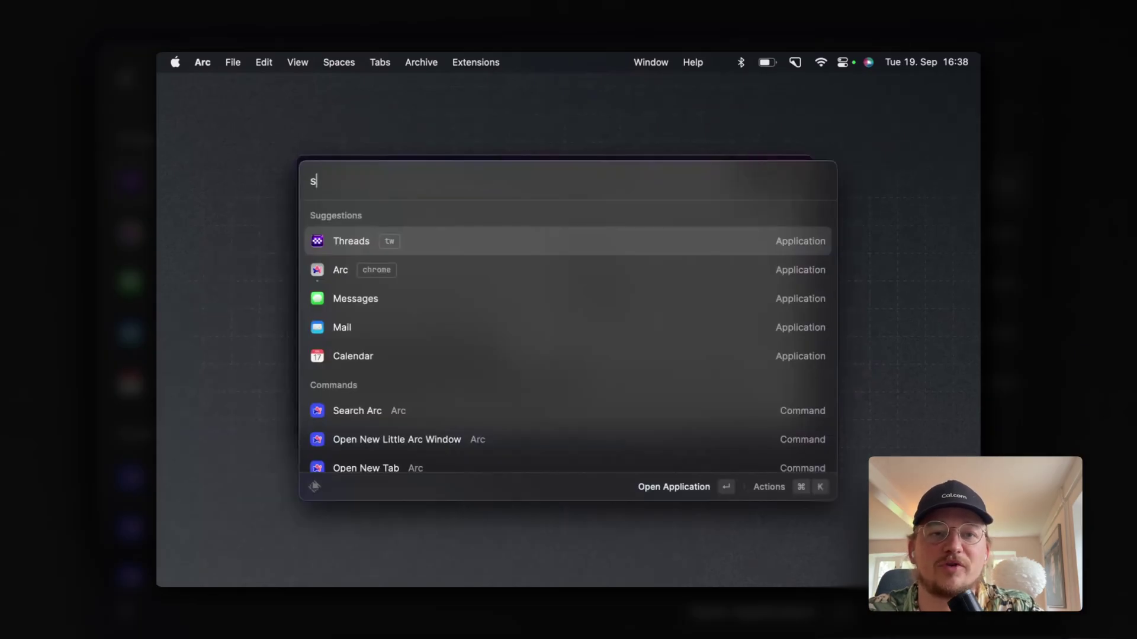
pyautogui.write('s')
pyautogui.press('BackSpace')
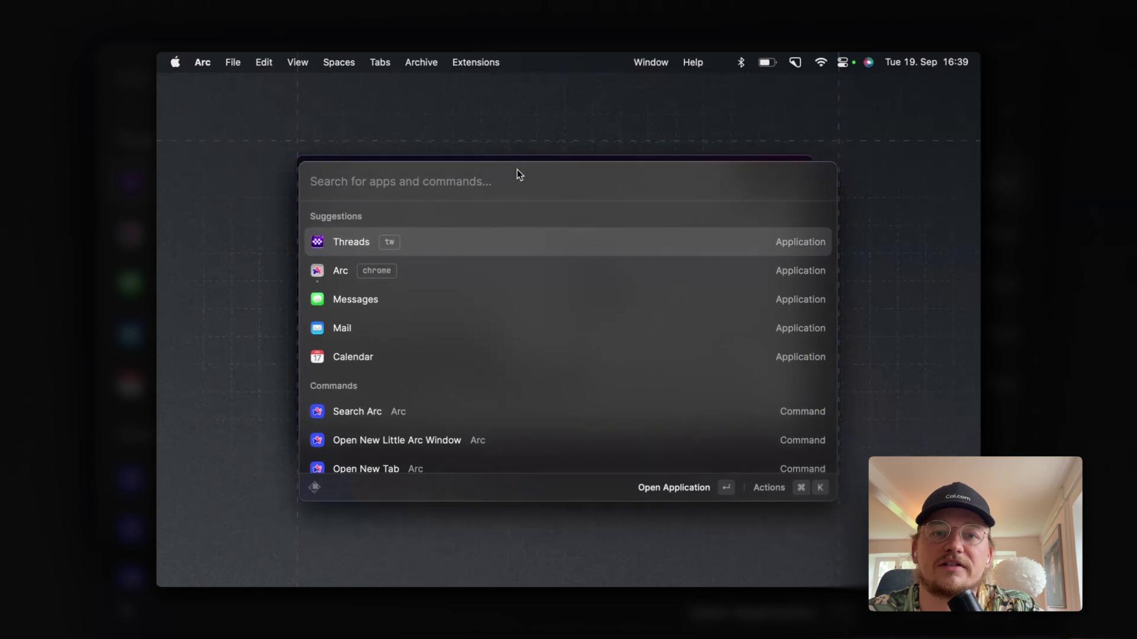
pyautogui.press('Escape')
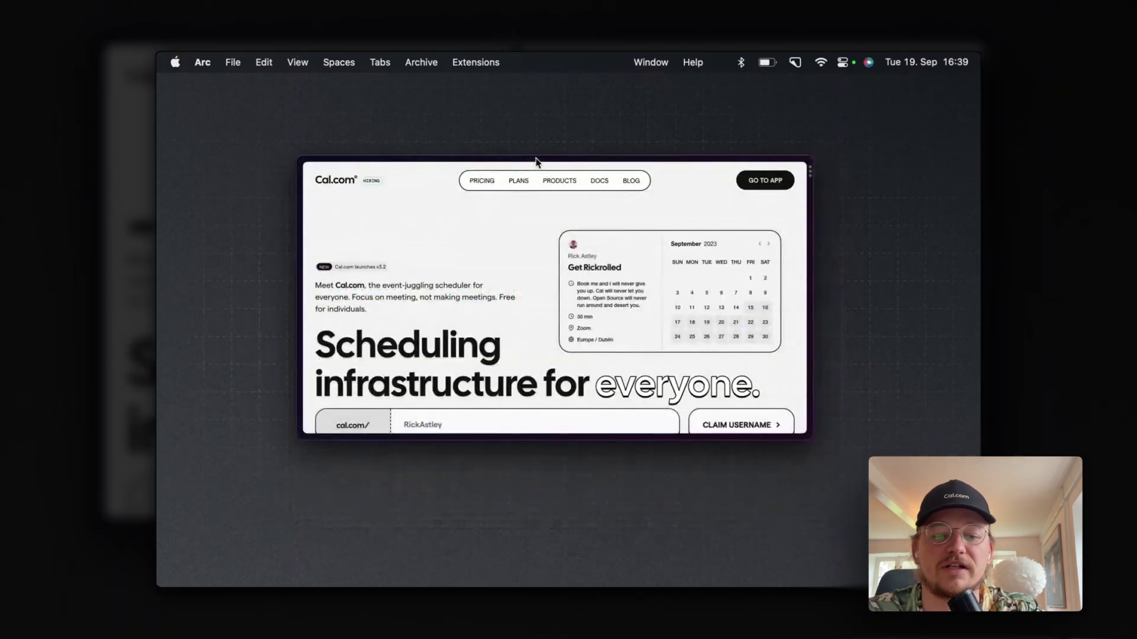
pyautogui.press('super+space')
pyautogui.write('s')
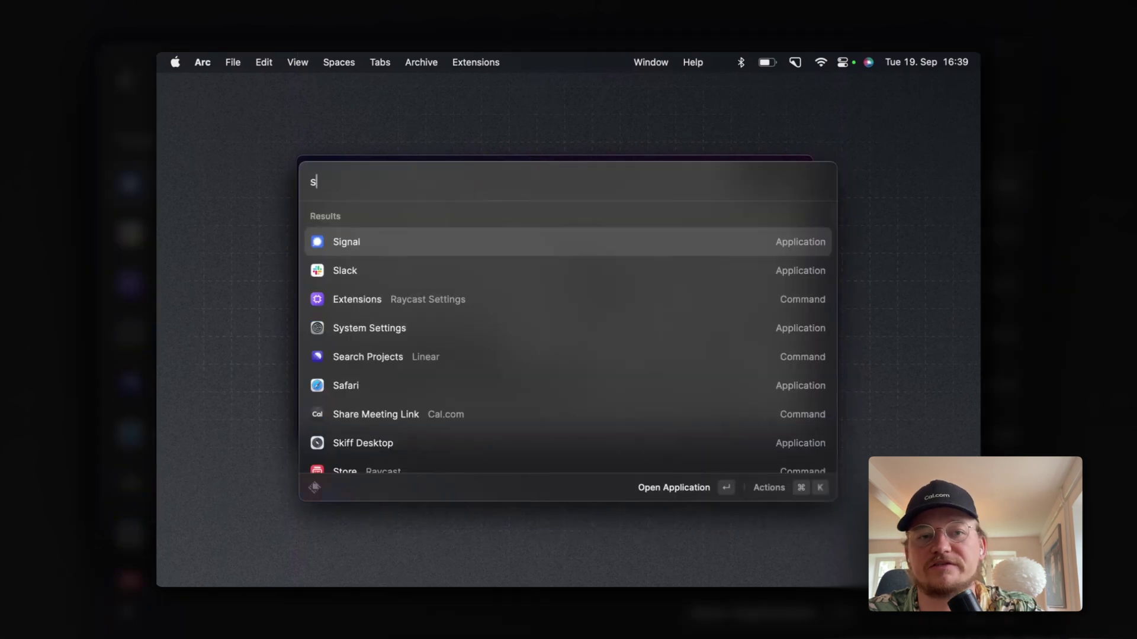
pyautogui.press('BackSpace')
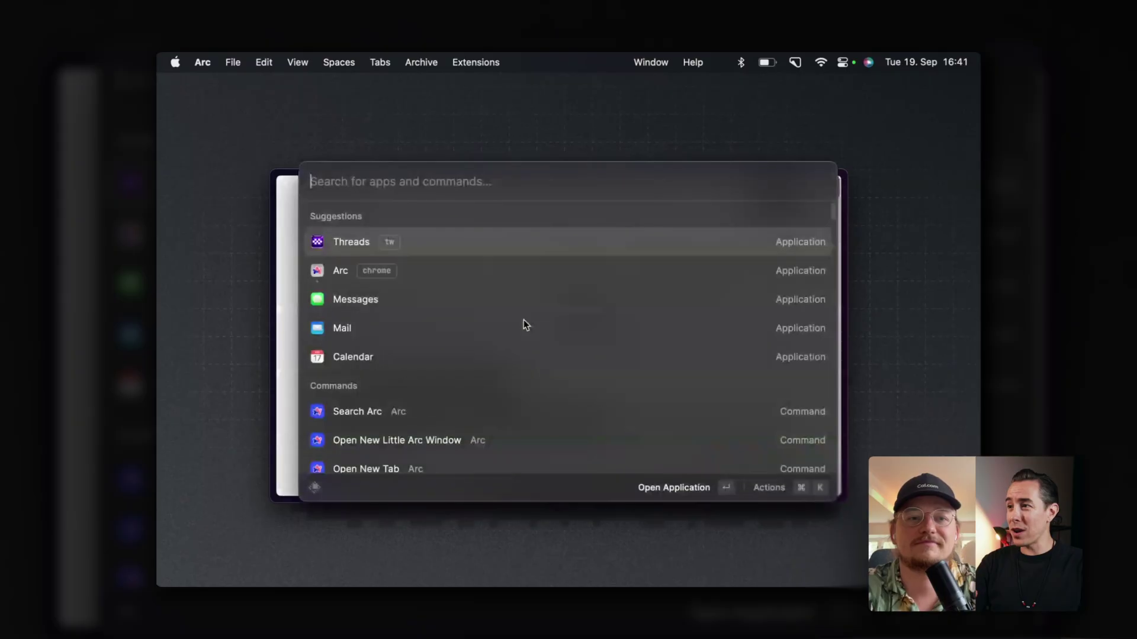
# Enter 'che' in Raycast's root search so the Chess app appears first
pyautogui.write('chess')
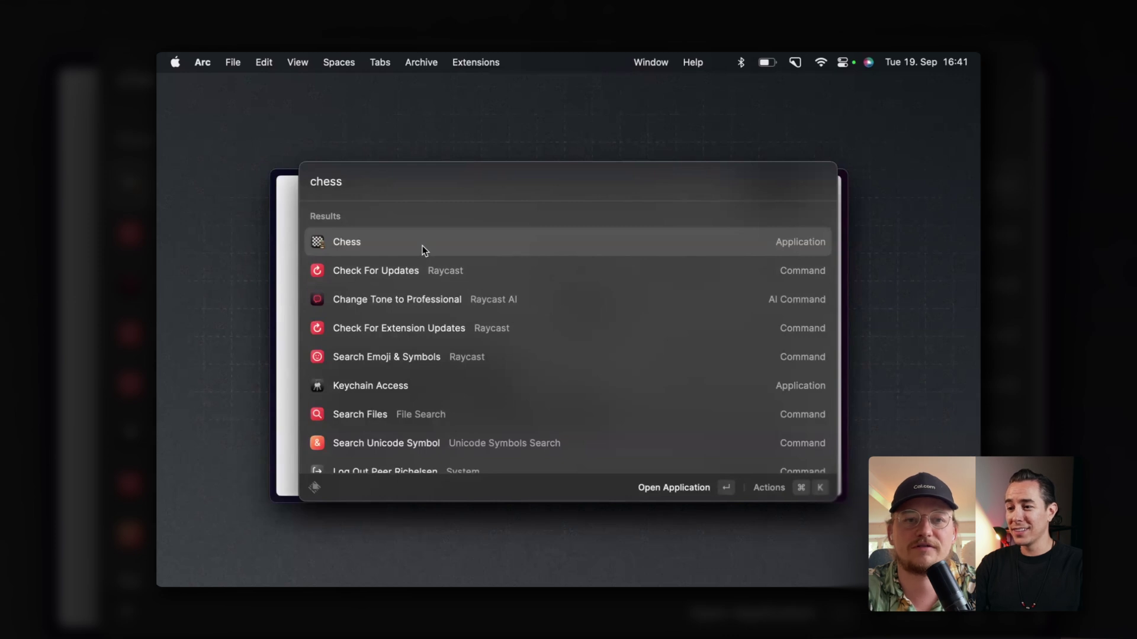
# Open the Chess entry in Raycast's Extensions settings and disable it
pyautogui.press('super+shift+comma')
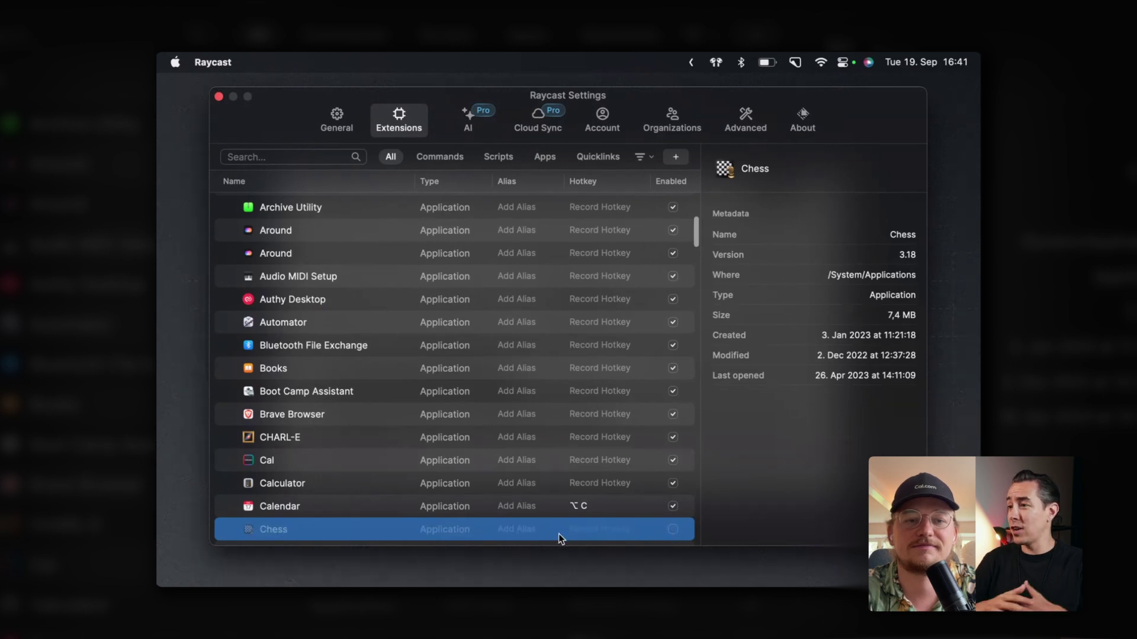
pyautogui.scroll(-5, 559, 534)
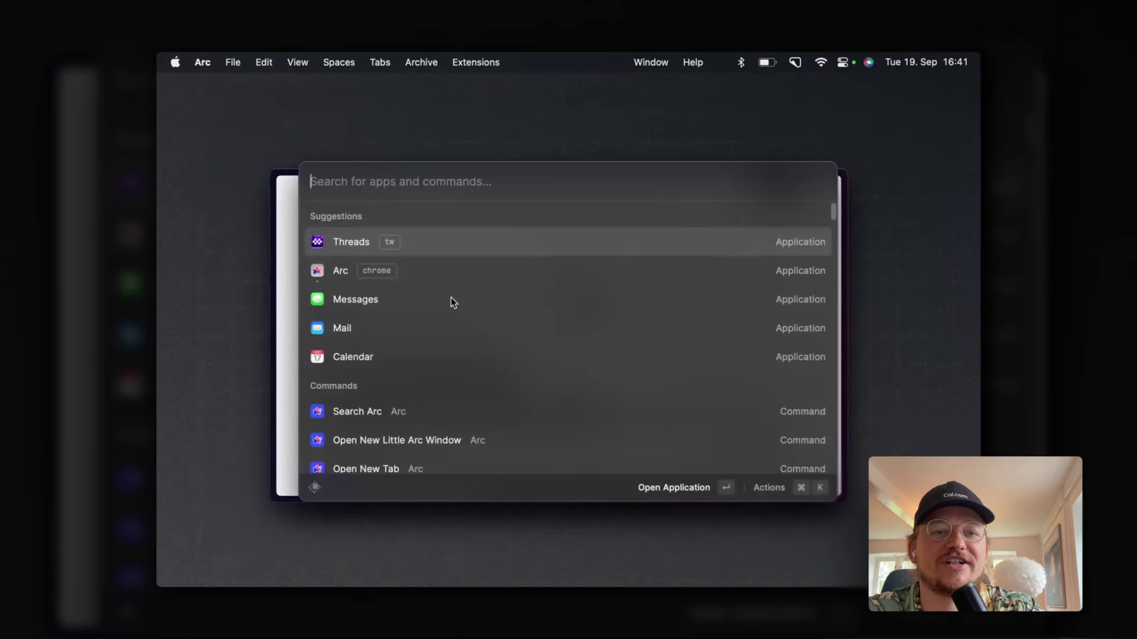
# Confirm 'che' no longer finds Chess, then search 'col' and dismiss the launcher
pyautogui.write('chess')
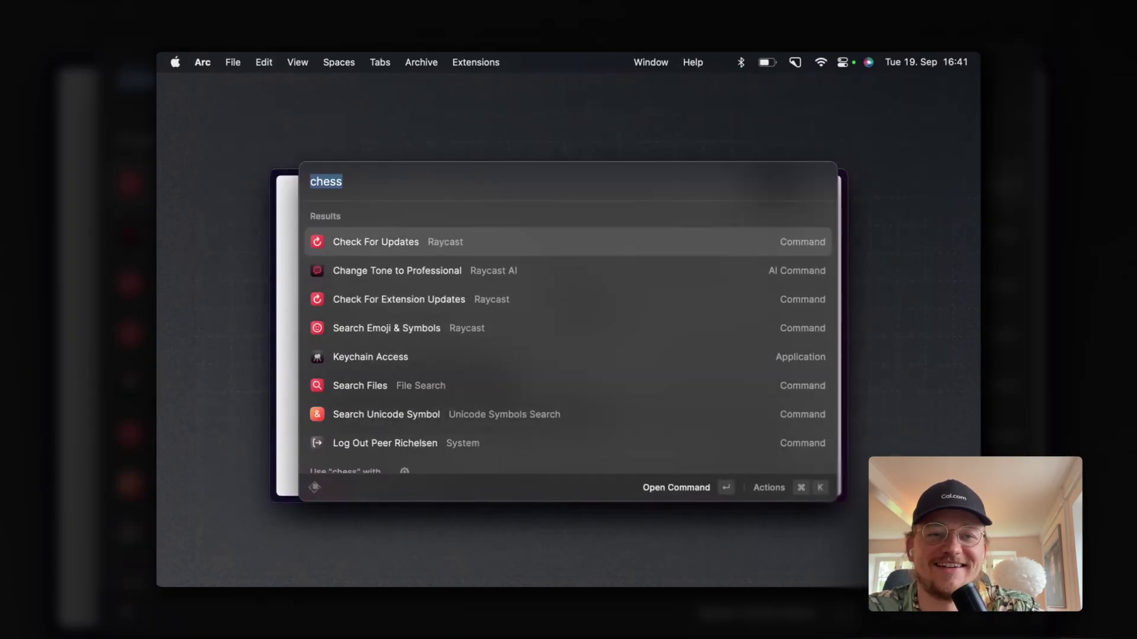
pyautogui.press('BackSpace')
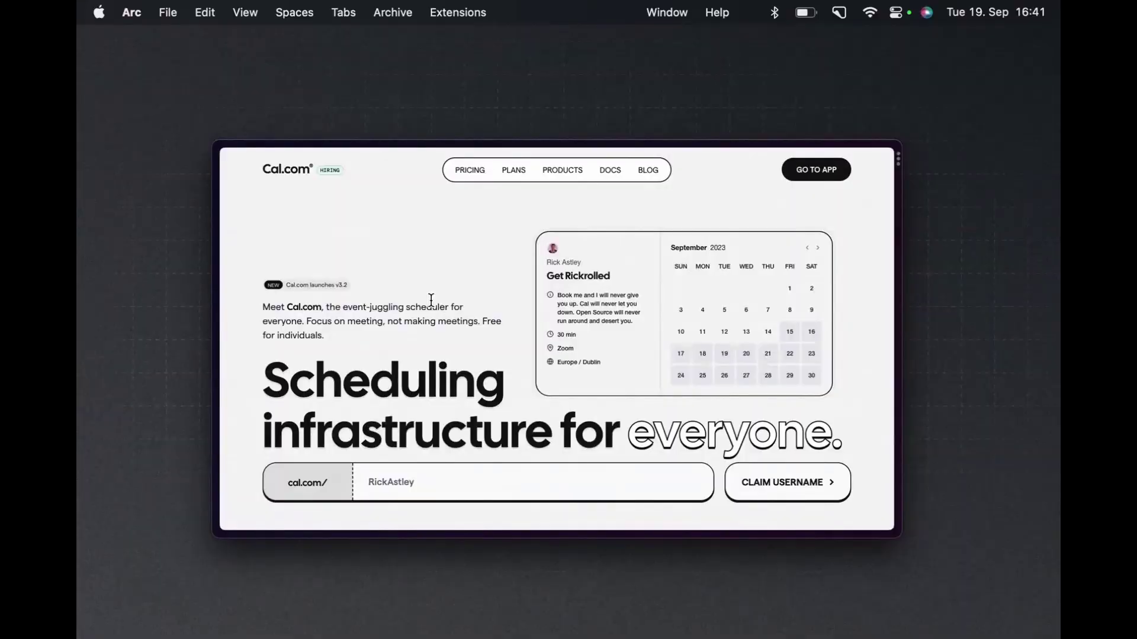
pyautogui.hotkey('alt', 'space')
pyautogui.write('col')
pyautogui.press('Return')
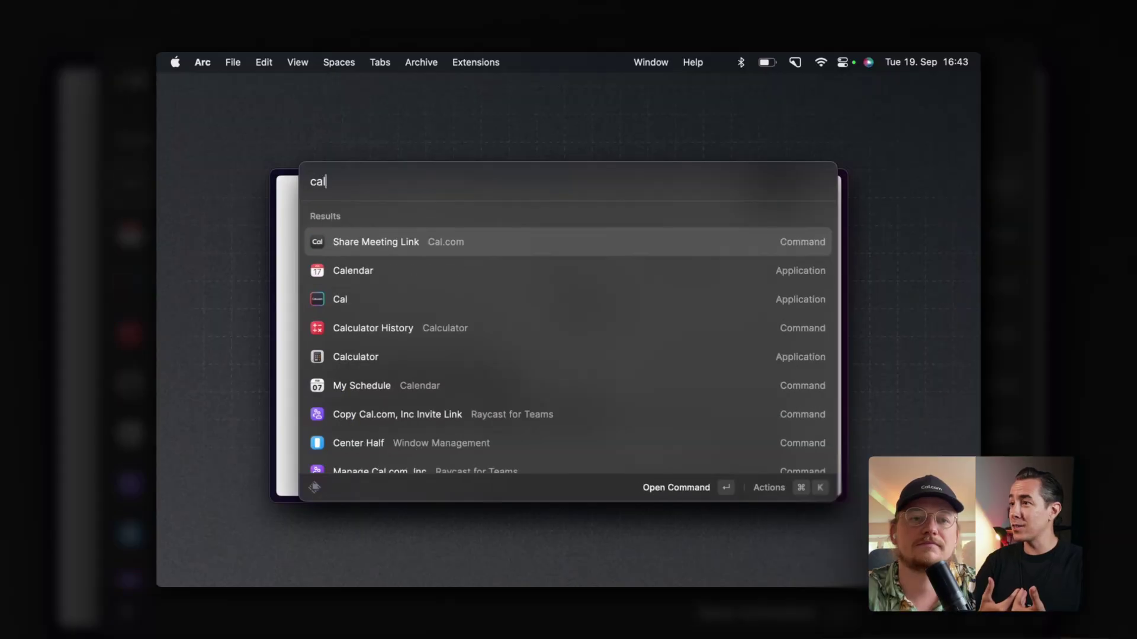
# Open Cal.com's Share Meeting Link to list its nine event types, 30 Minutes to Weekends
pyautogui.press('Return')
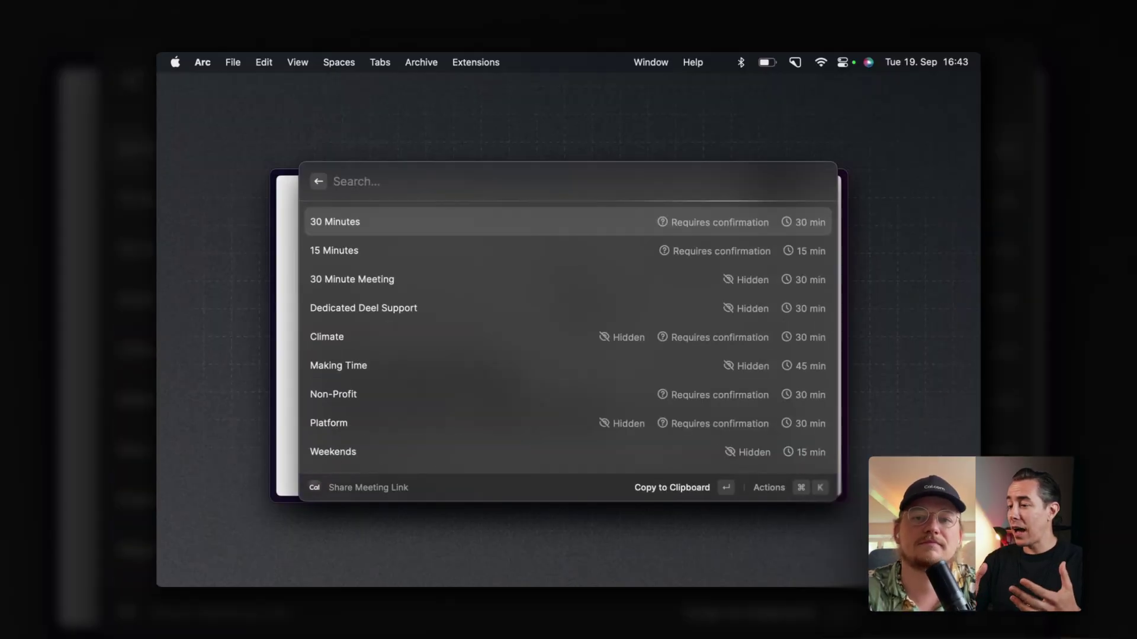
pyautogui.press('Down')
pyautogui.press('Up')
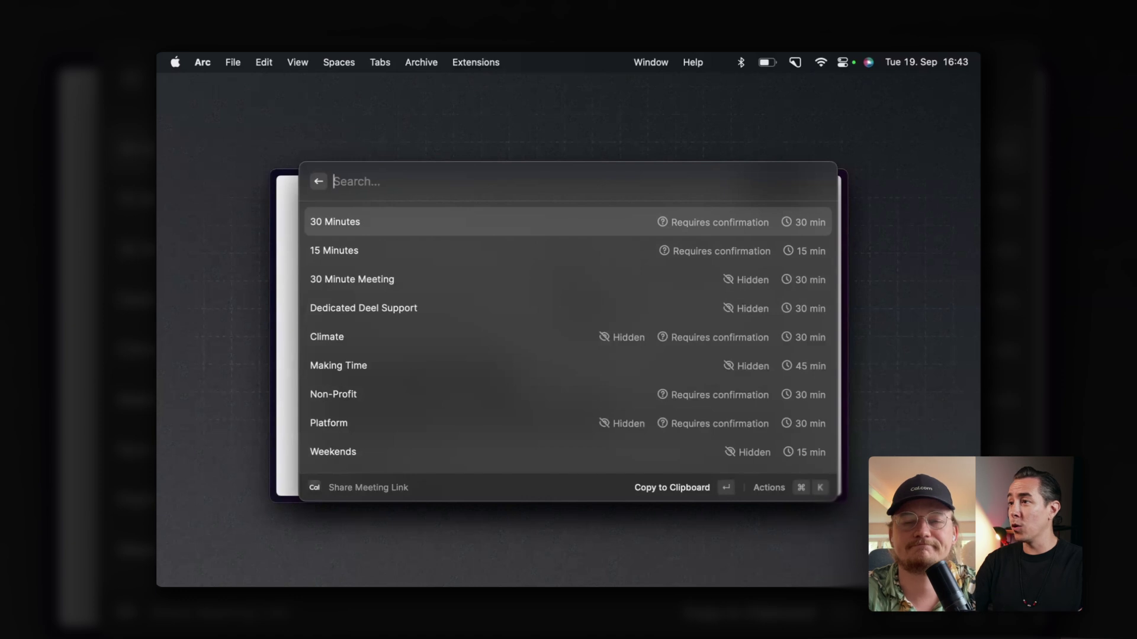
pyautogui.press('Escape')
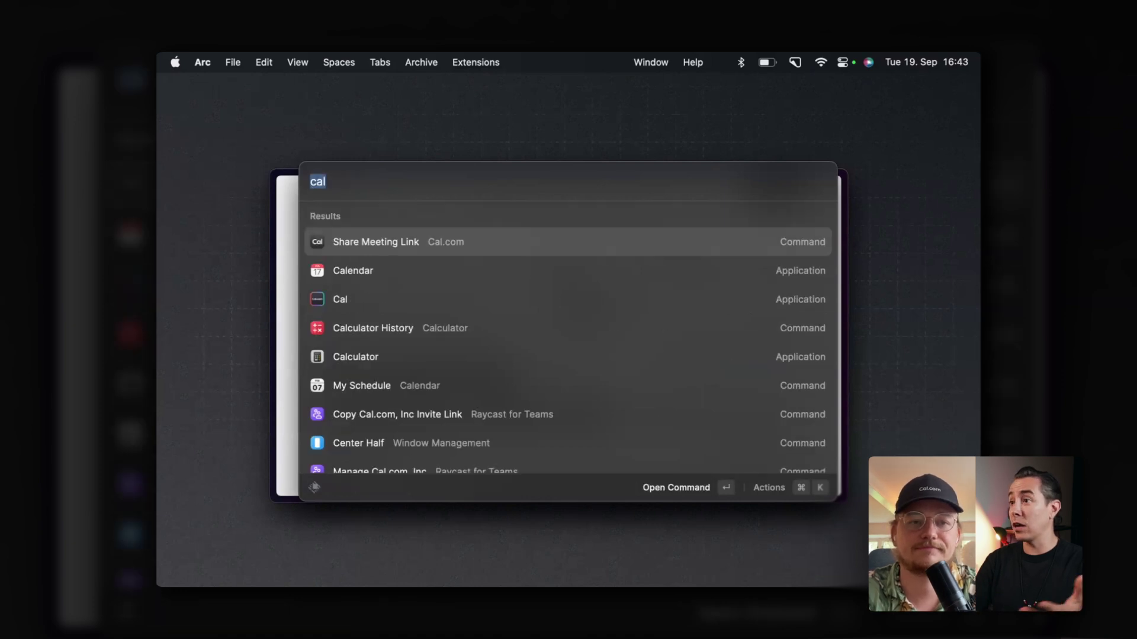
pyautogui.press('Down')
pyautogui.press('Up')
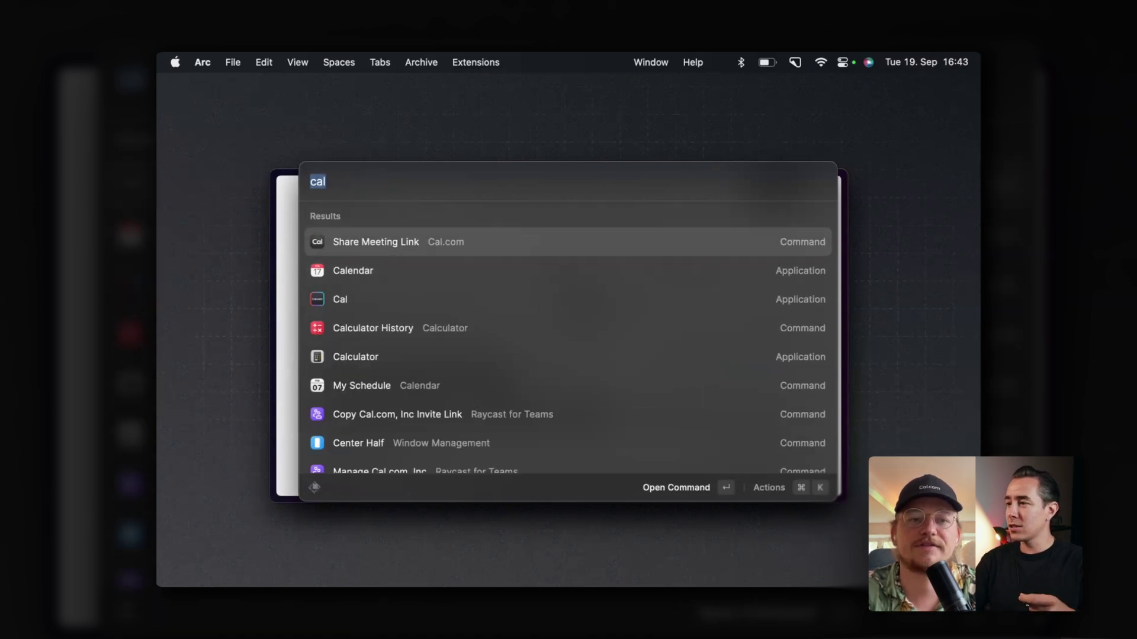
pyautogui.press('Down')
pyautogui.press('Down')
pyautogui.press('Up')
pyautogui.press('Up')
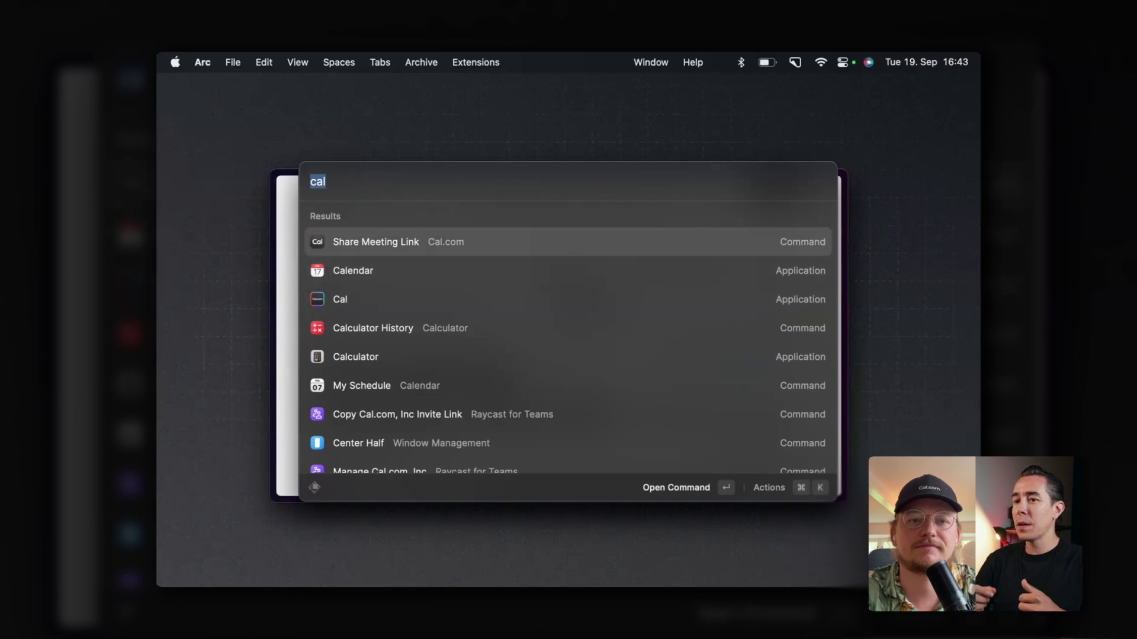
pyautogui.press('Return')
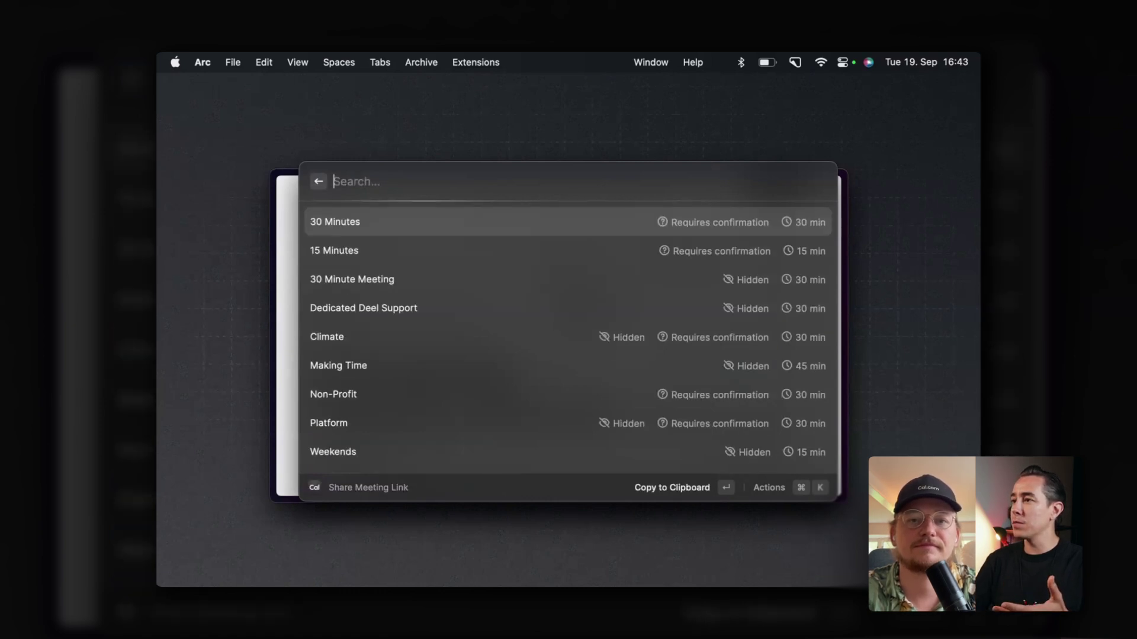